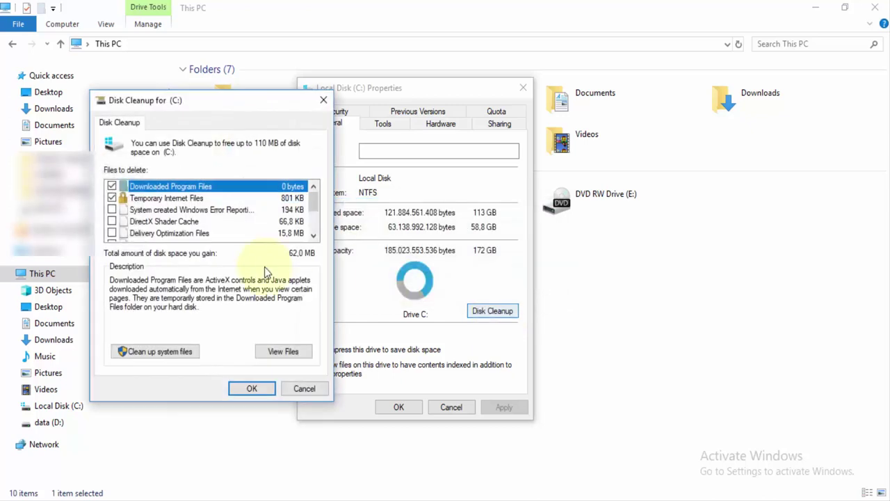
Step: Mark the system-created Windows error reports, DirectX Shader Cache, Delivery Optimization Files, Mixed Reality, OneDrive files, Recycle Bin and Temporary files for deletion
click(112, 210)
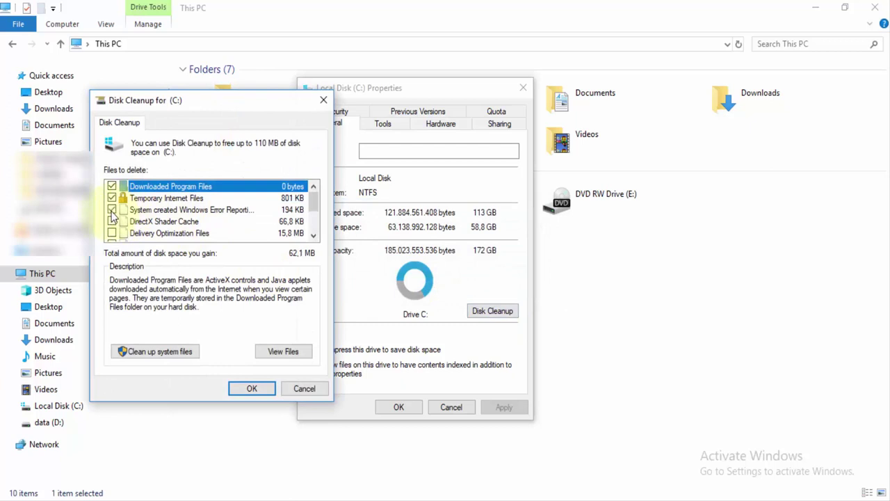
click(112, 221)
click(112, 233)
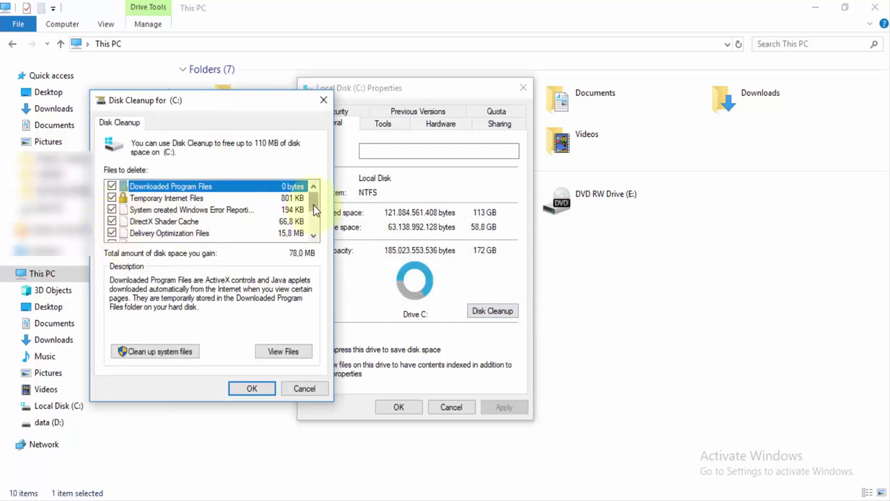
drag(312, 205, 314, 218)
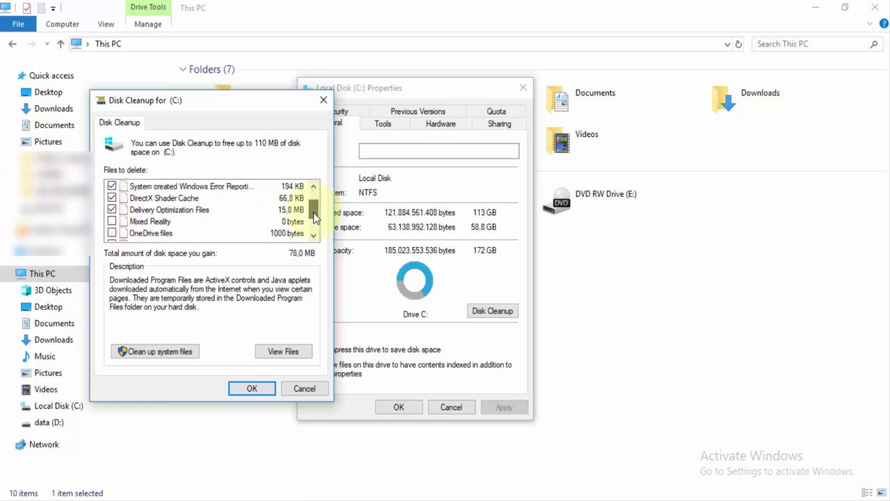
click(112, 221)
click(112, 233)
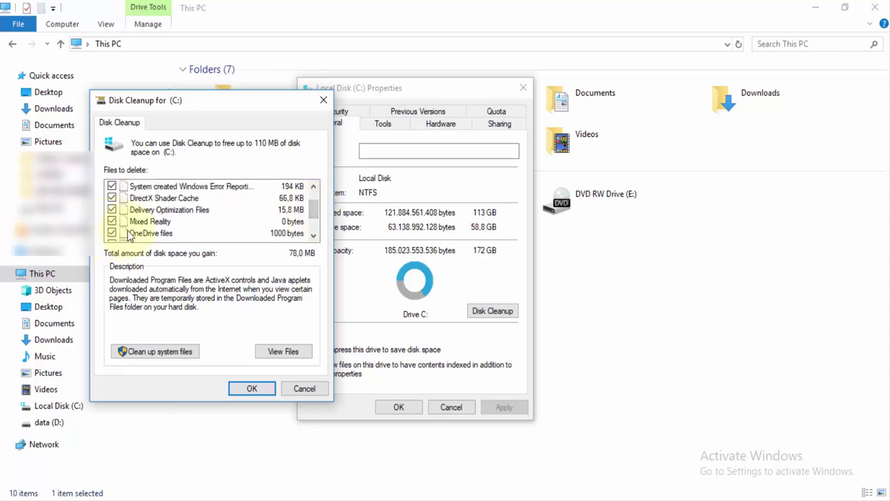
drag(314, 210, 314, 223)
click(111, 210)
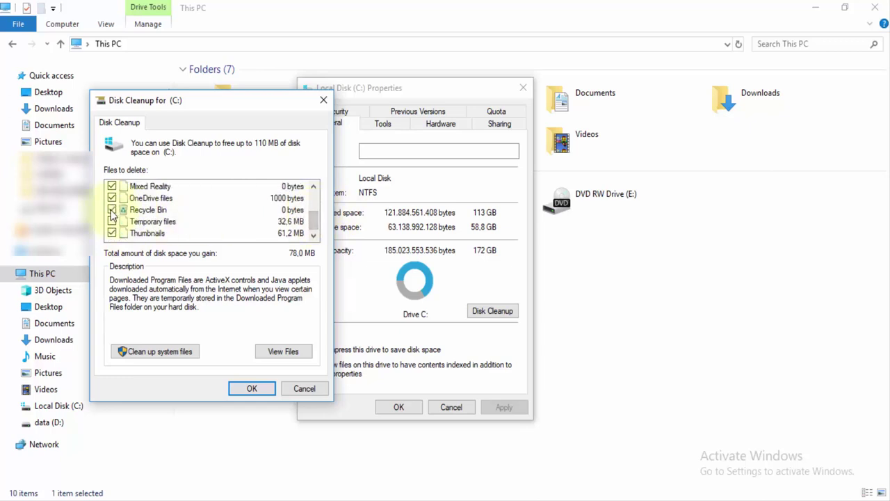
click(112, 221)
Step: Extend the drive C cleanup to system files, permanently delete the preselected files, and close the drive's properties
click(186, 353)
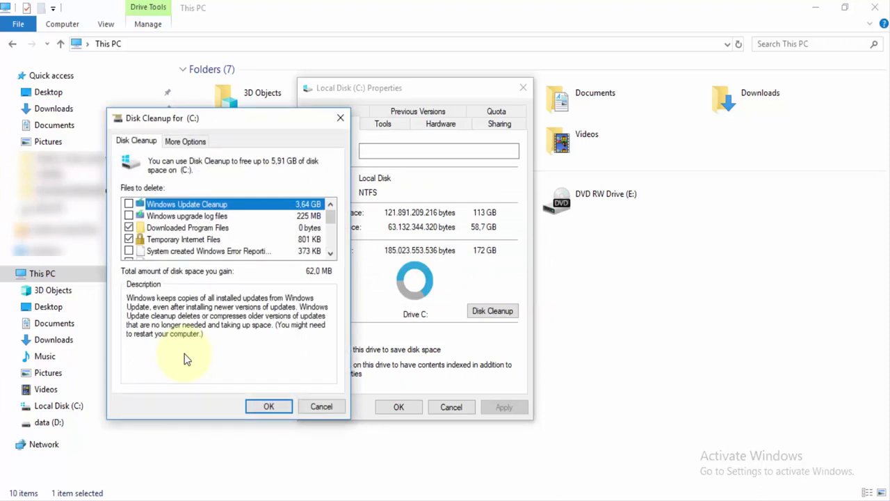
click(264, 408)
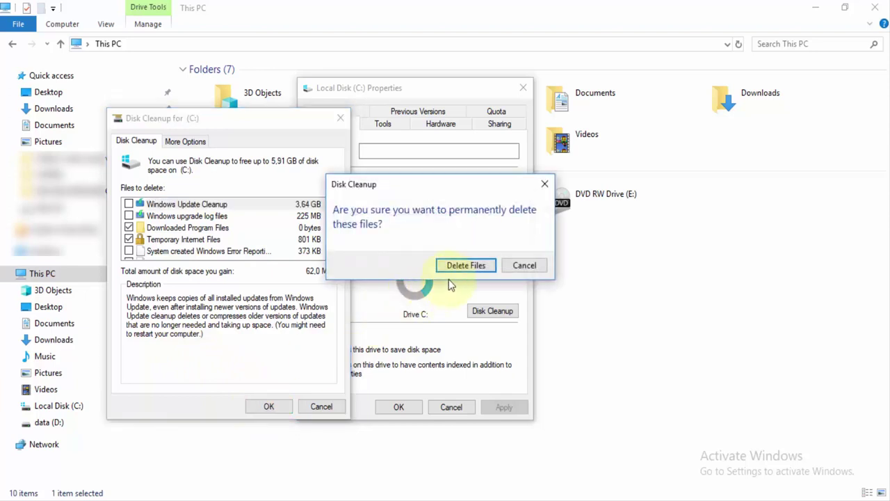
click(469, 266)
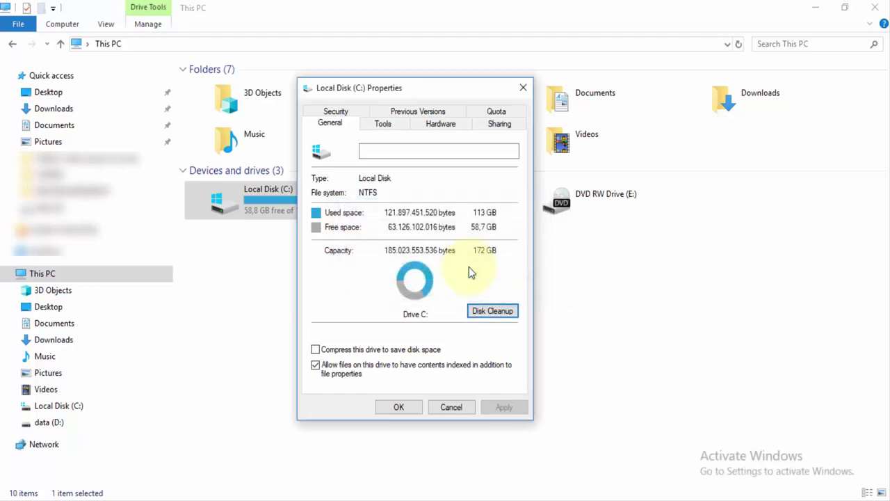
click(400, 407)
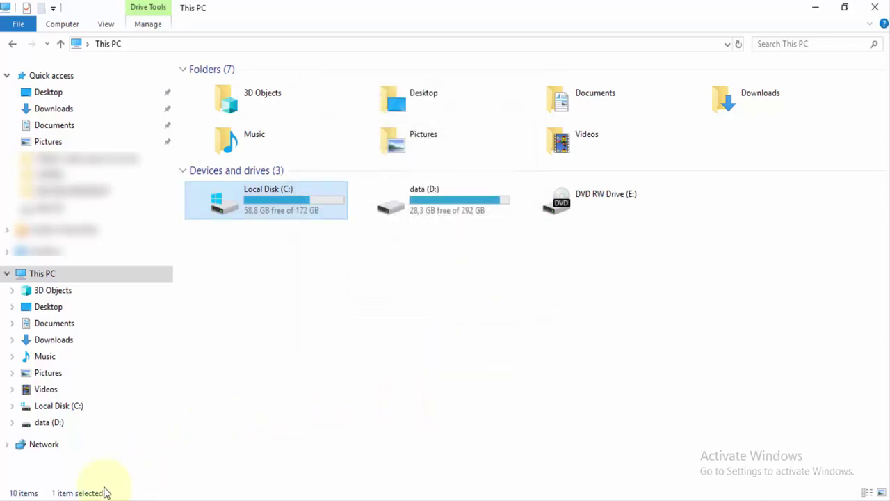
Step: Open the Temp folder by running %temp%
key(super+r)
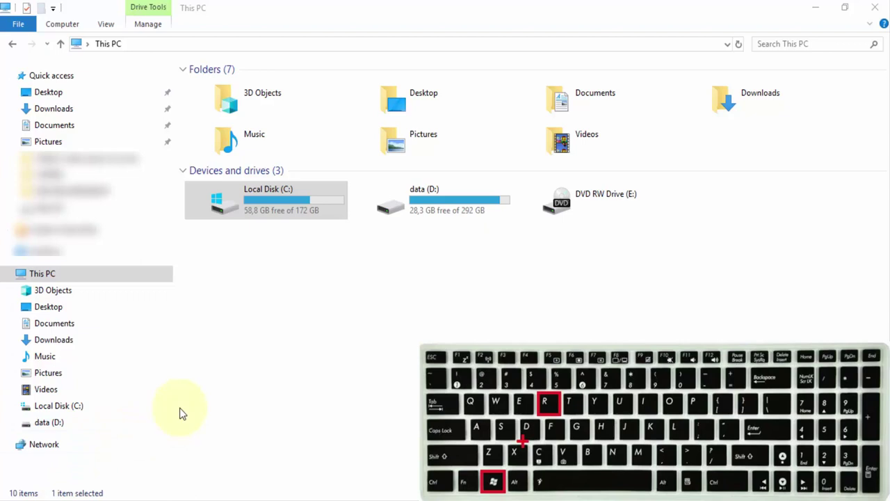
key(super+r)
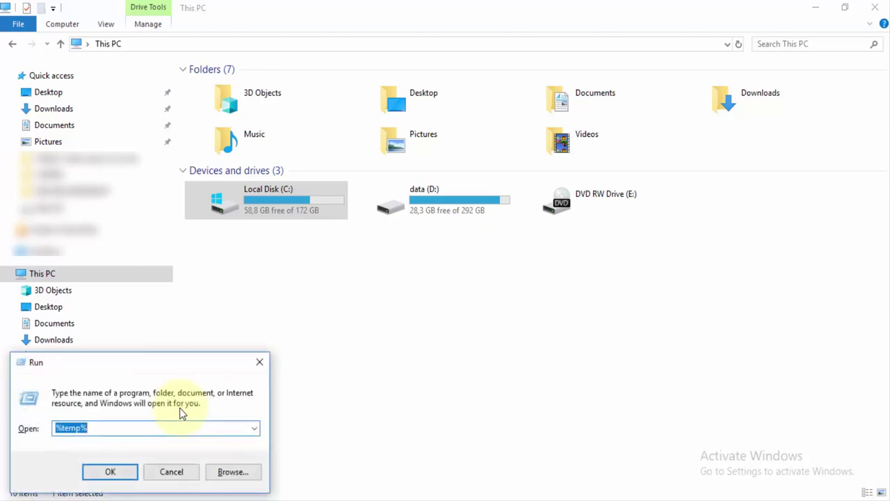
click(133, 427)
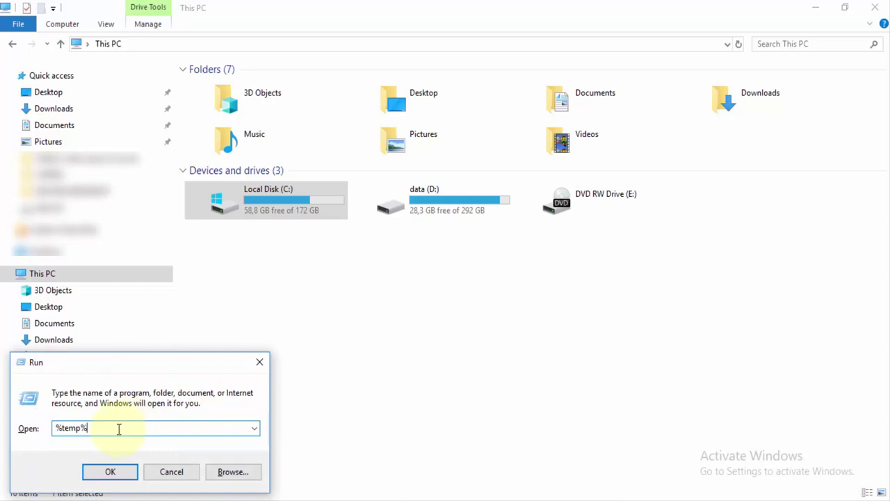
click(112, 473)
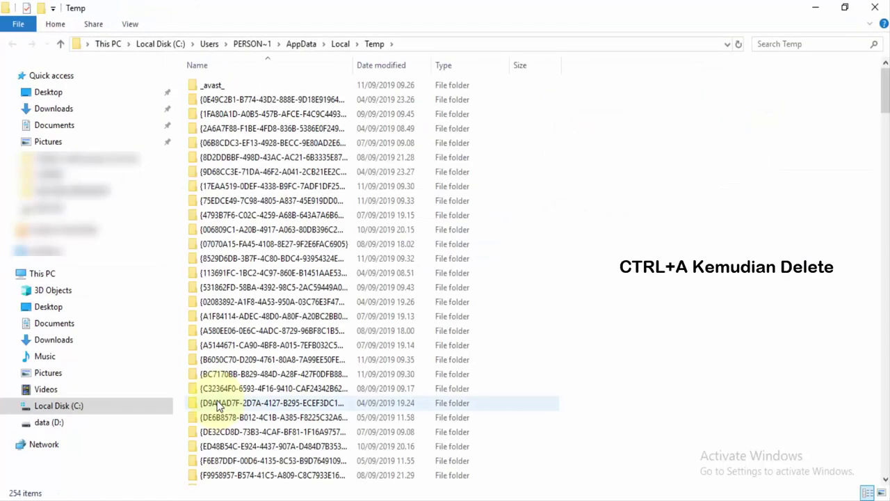
Step: Delete everything in the Temp folder, continuing with administrator permission for all current items and retrying the CamRec0 folder
key(ctrl+a)
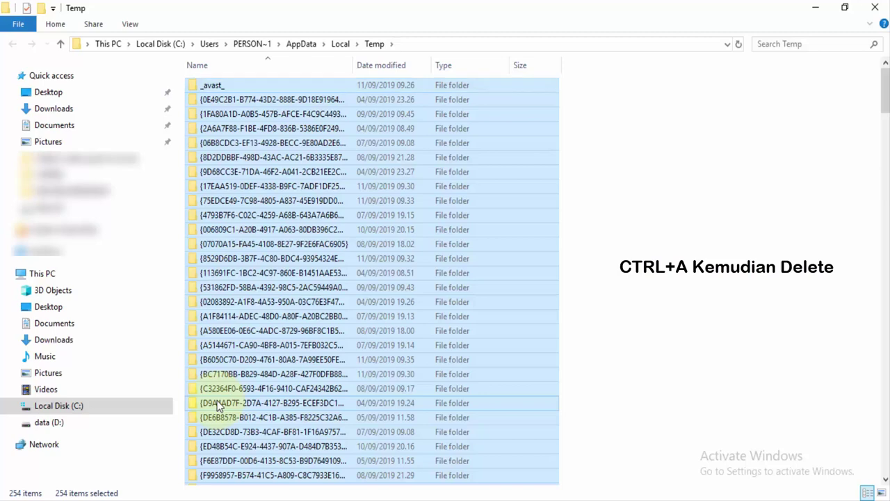
right_click(218, 406)
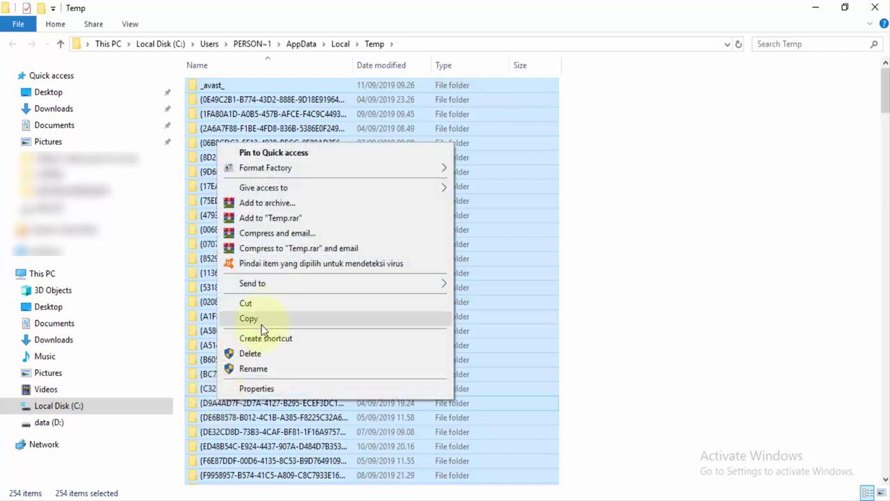
click(248, 355)
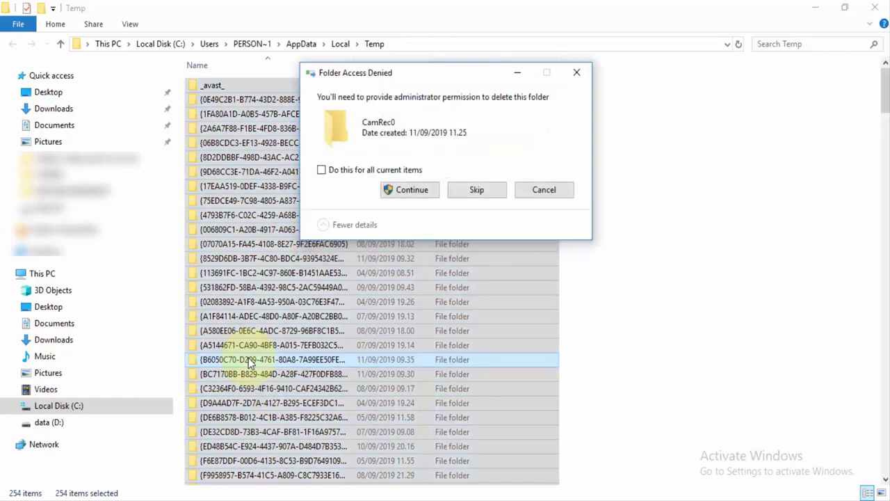
click(322, 171)
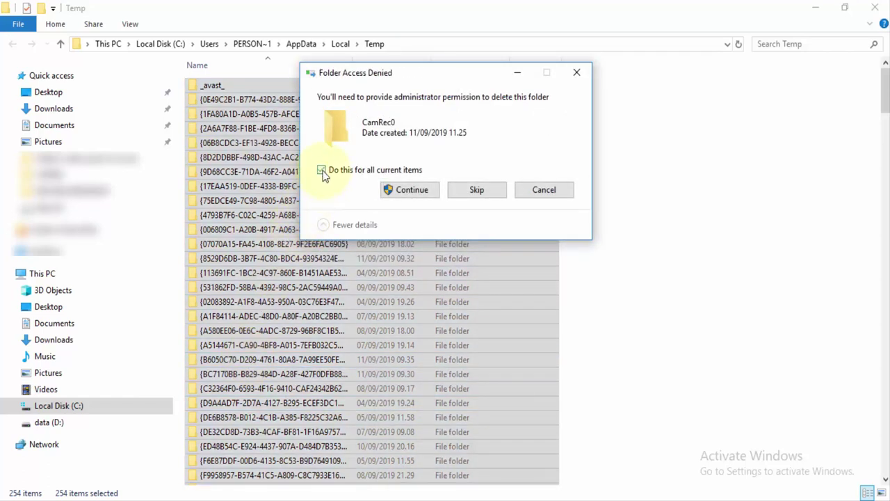
click(410, 192)
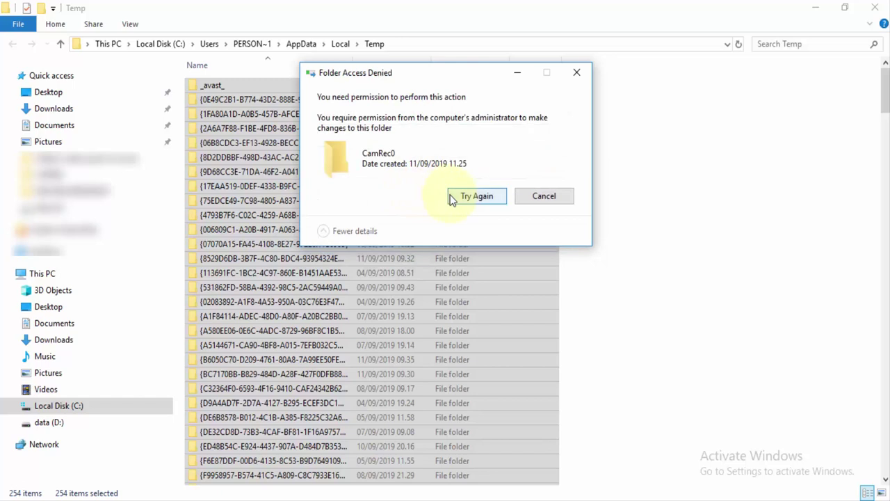
click(453, 197)
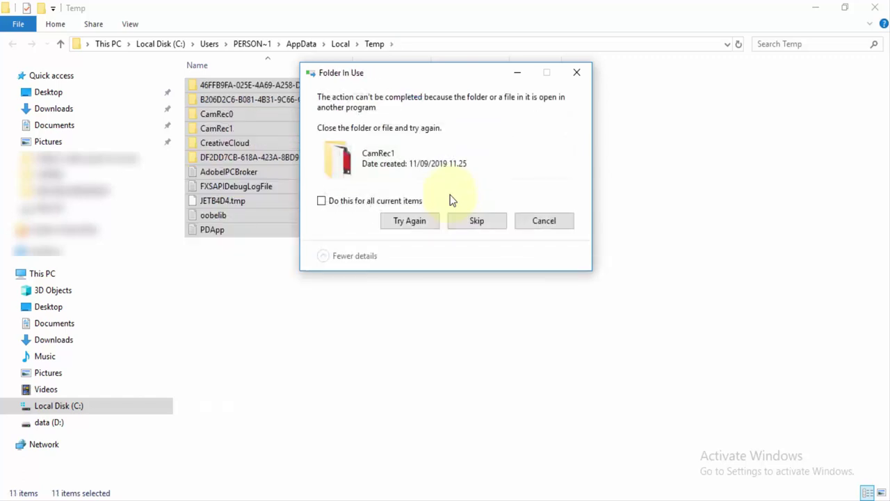
Step: Finish the Temp deletion by skipping all items that are in use or denied access, and return to This PC
click(411, 229)
click(372, 201)
click(488, 220)
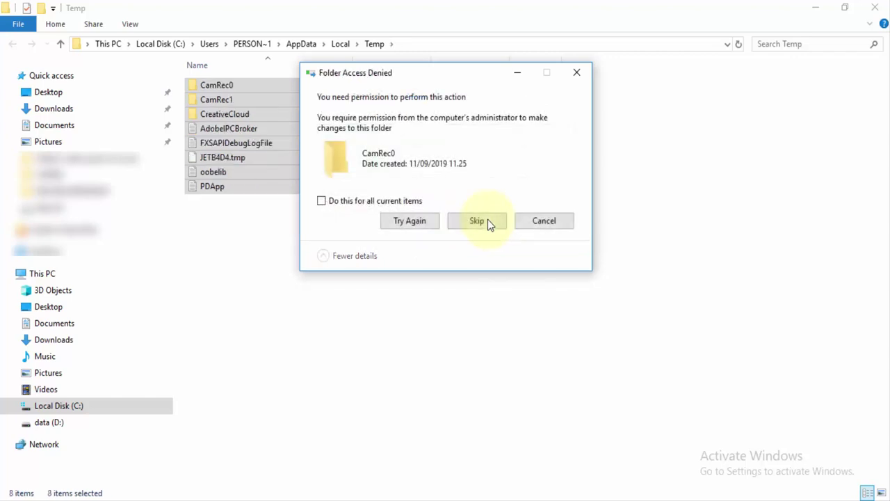
click(414, 201)
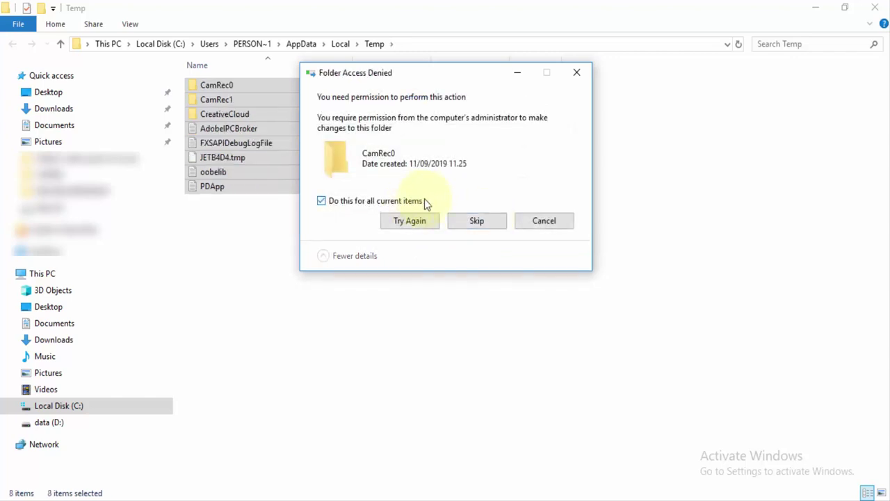
click(476, 219)
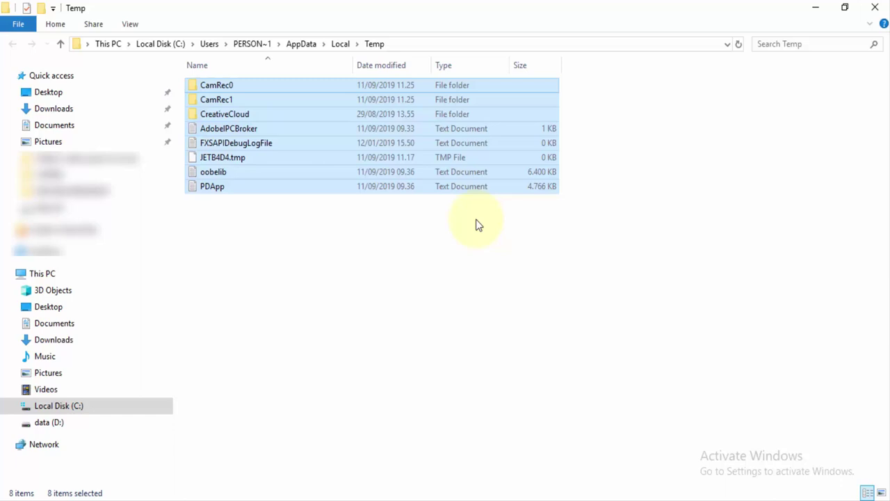
click(475, 219)
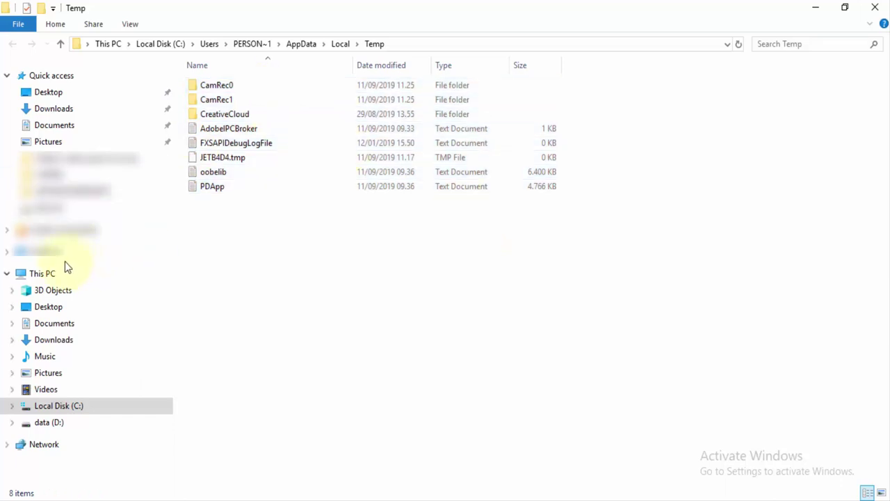
click(55, 275)
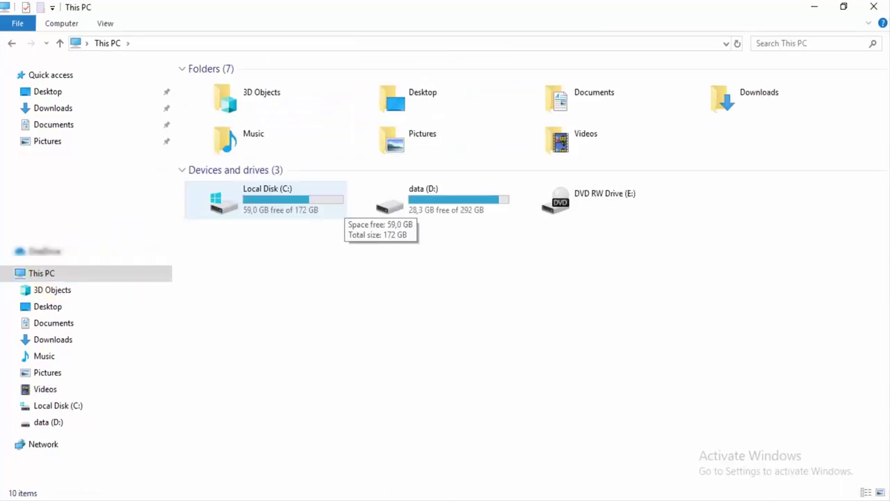